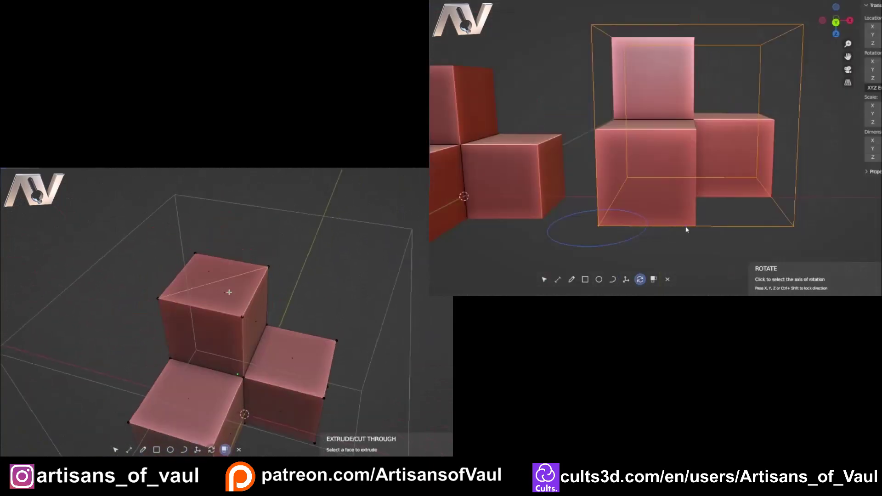
# Extrude one diagonal triangle of the corner cluster's top cube face with Construction Lines.
pyautogui.moveTo(695, 227); pyautogui.dragTo(657, 164)
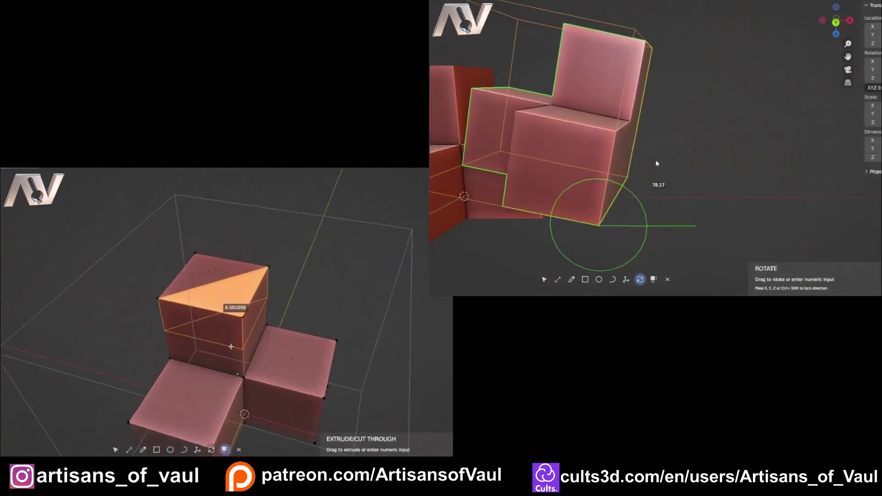